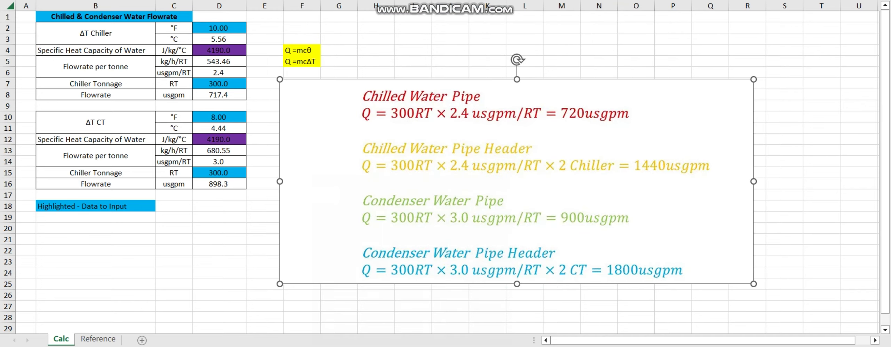
Step: Turn on Bandicam's red freehand pen over the screen with Ctrl+Alt+D
key("ctrl+alt+d")
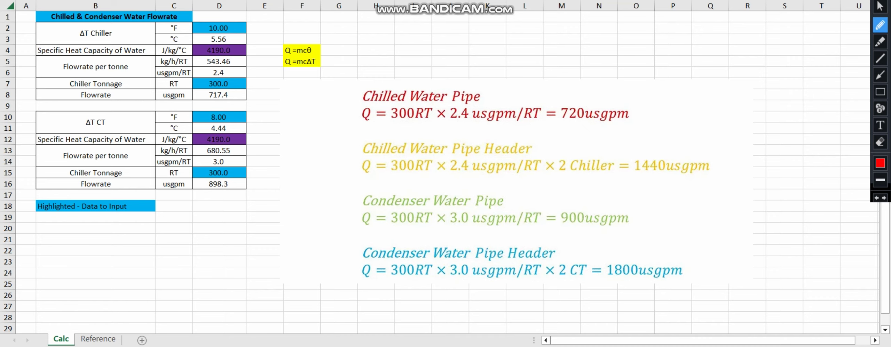
Step: Tick in red the 10.00 °F ΔT, 4190.0 specific heat, 2.4 usgpm/RT, 300.0 RT and 720usgpm result
left_click_drag(244, 26, 278, 11)
left_click_drag(246, 54, 274, 32)
left_click_drag(243, 73, 262, 65)
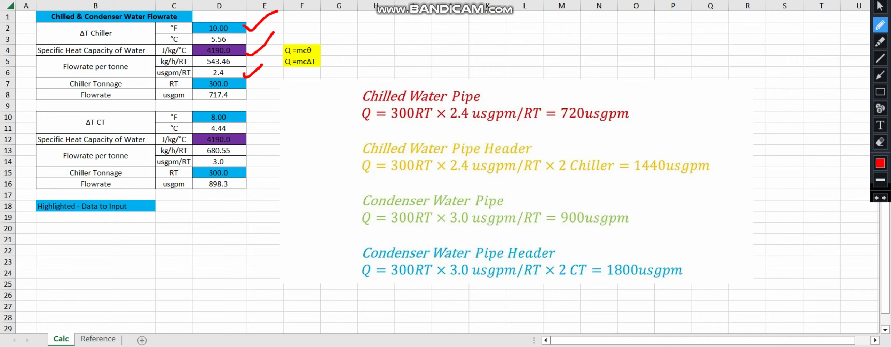
left_click_drag(251, 85, 278, 65)
left_click_drag(637, 117, 686, 83)
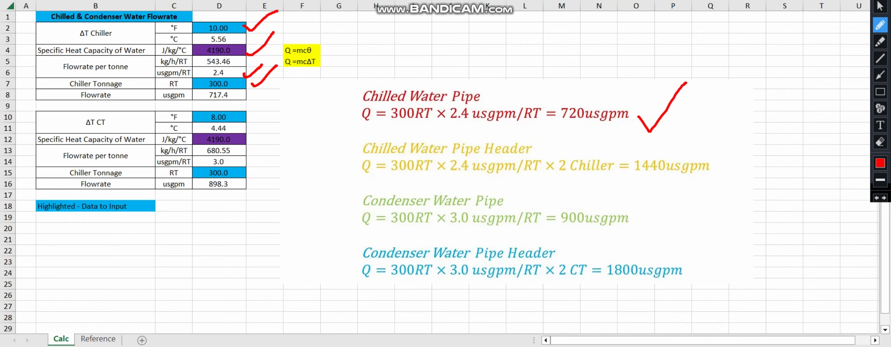
Step: Tick in red the 8.00 °F and 4.44 °C tower ΔT, 3.0 usgpm/RT and Condenser Water Pipe formula
left_click_drag(252, 114, 295, 89)
mouse_move(255, 128)
left_mouse_down()
mouse_move(287, 122)
mouse_move(294, 109)
left_mouse_up()
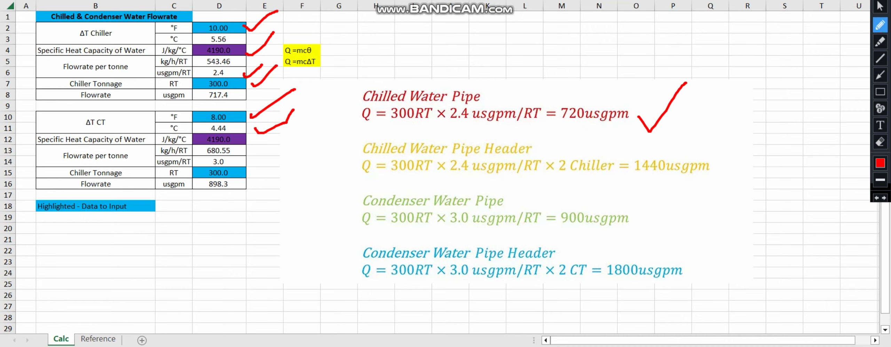
left_click_drag(252, 163, 275, 150)
left_click_drag(470, 224, 523, 194)
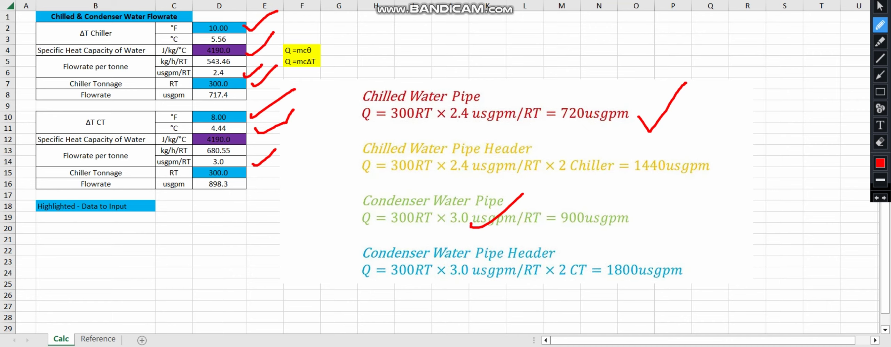
Step: Tick the 898.3 usgpm flowrate and 900usgpm pipe result, then erase all red marks
left_click_drag(244, 186, 275, 161)
left_click_drag(637, 222, 693, 183)
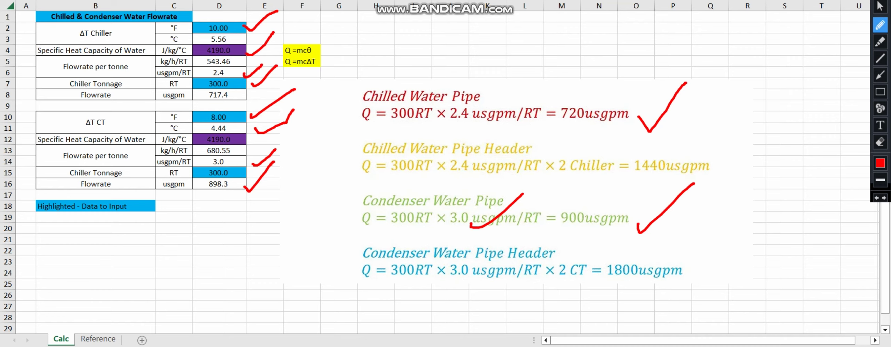
key("Escape")
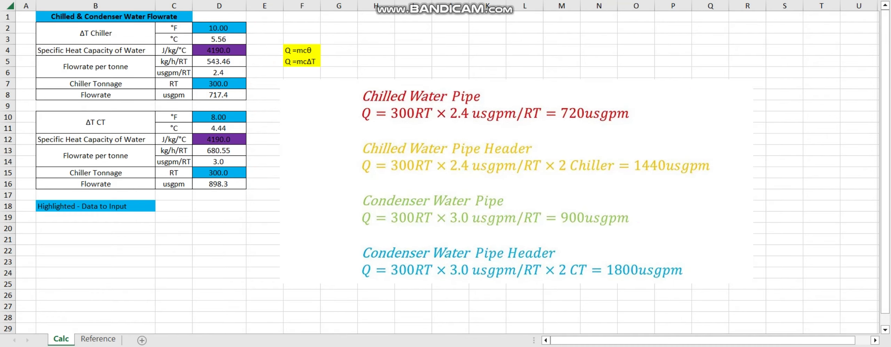
Step: Change the chiller ΔT in D3 to 6 °C, giving 664.8 usgpm chilled water flow
left_click(516, 181)
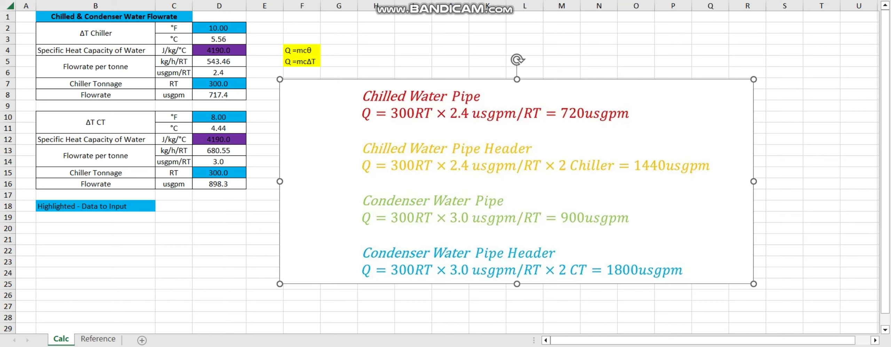
left_click(219, 39)
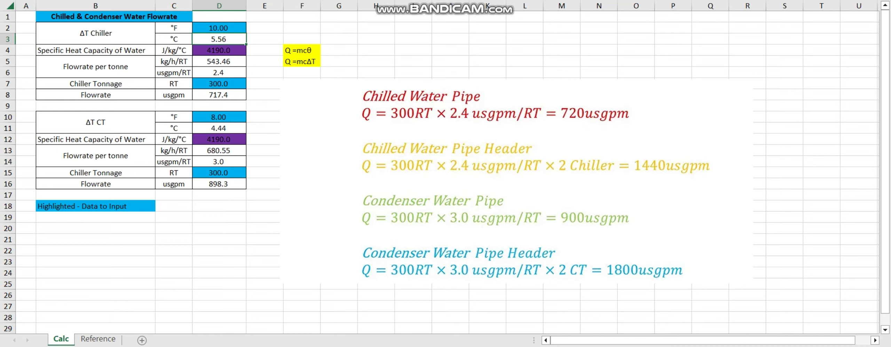
type("6")
key("Return")
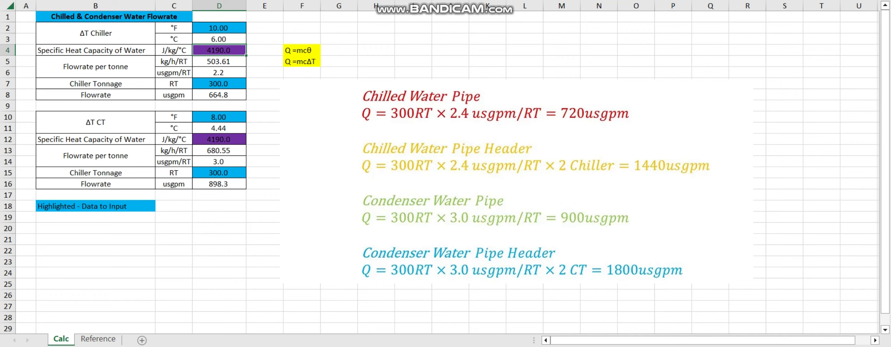
Step: Change the cooling tower ΔT in D11 to 5 °C and review the recalculated 2.7 usgpm/RT
left_click(219, 128)
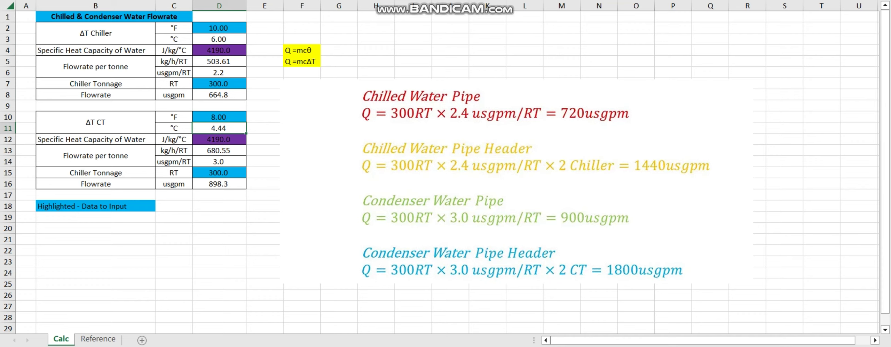
type("5")
key("Return")
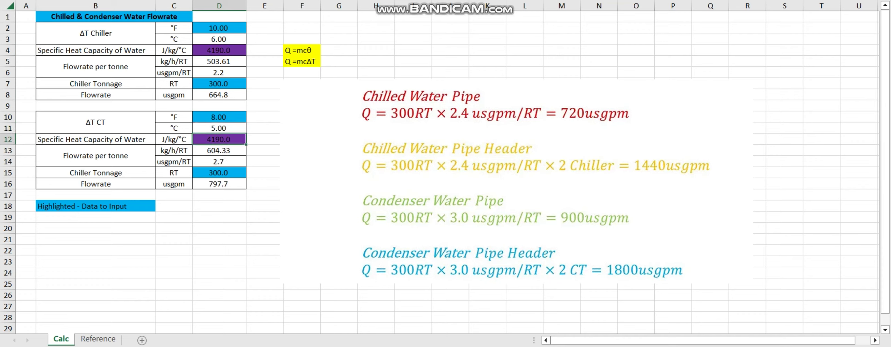
left_click(218, 162)
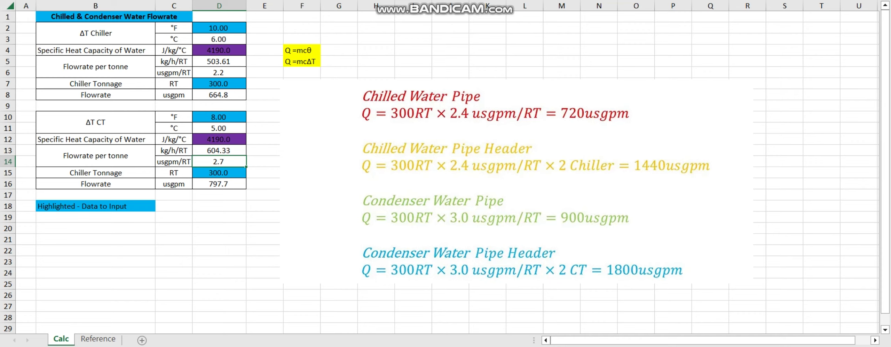
key("F12")
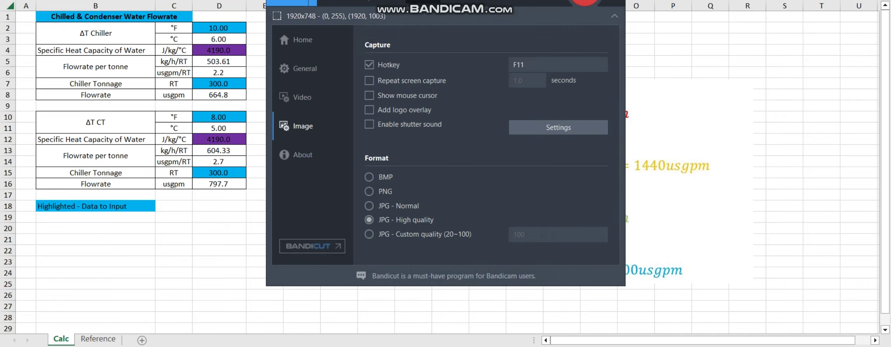